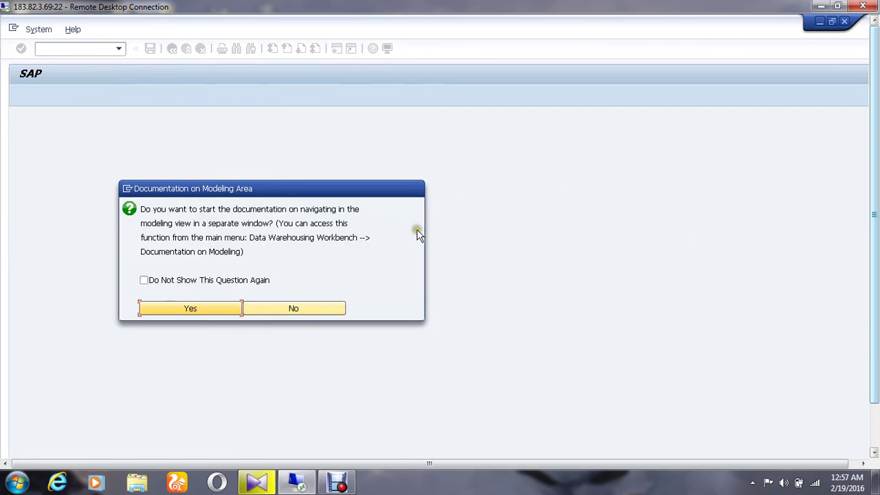
Step: Create process chain pc_1 under Unassigned Nodes with long description pc_1
left_click(230, 313)
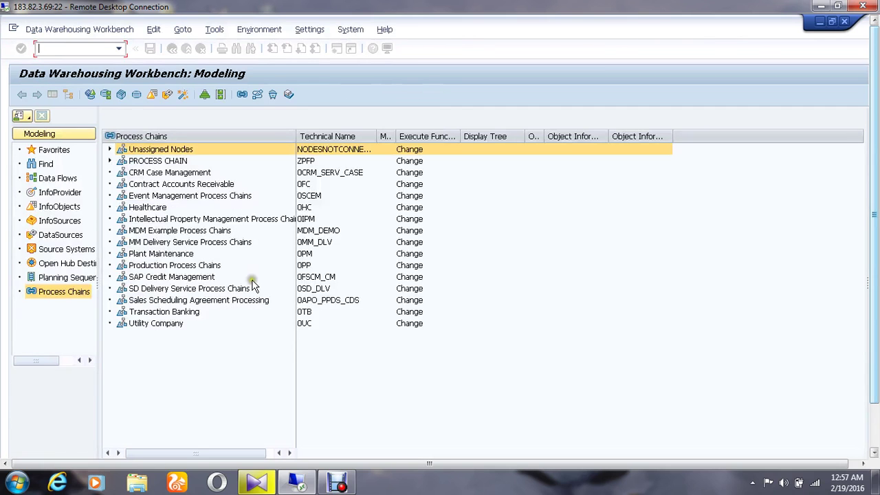
left_click(169, 149)
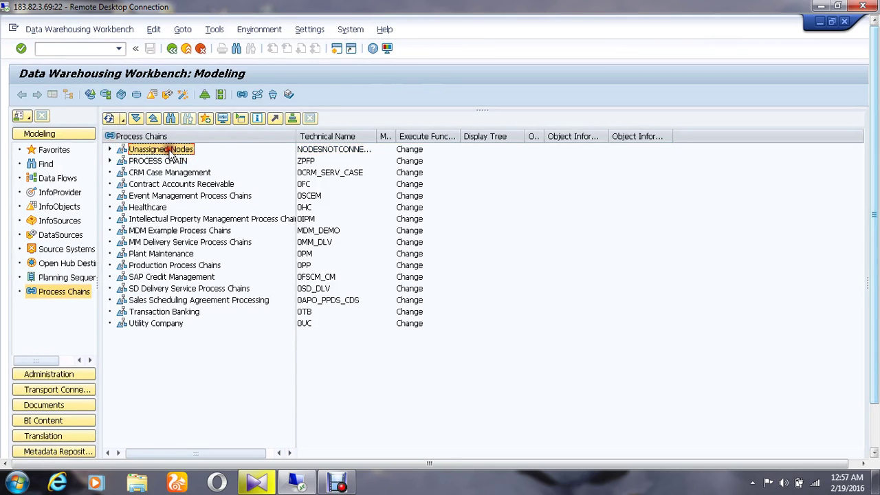
right_click(170, 151)
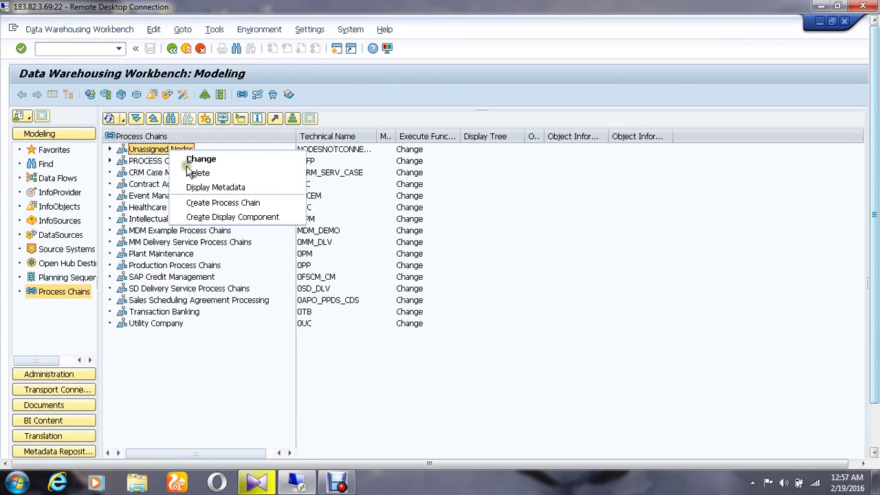
left_click(204, 205)
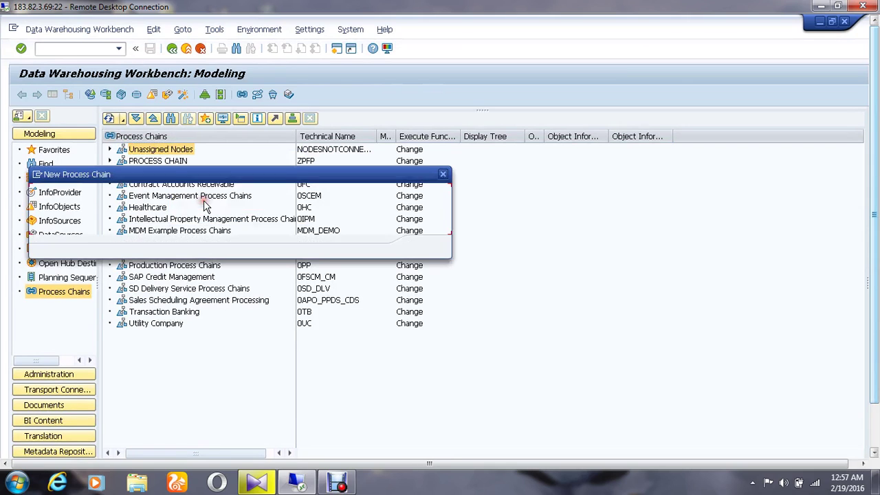
left_click(205, 197)
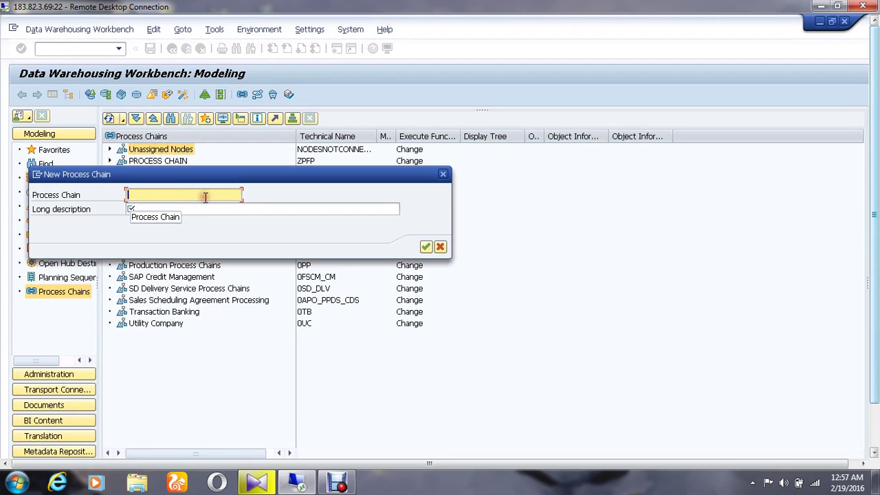
type("pc")
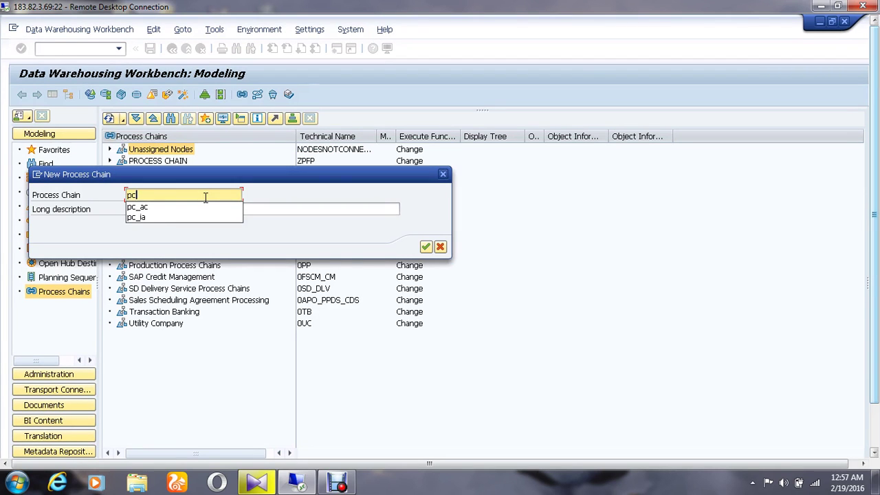
type("_1")
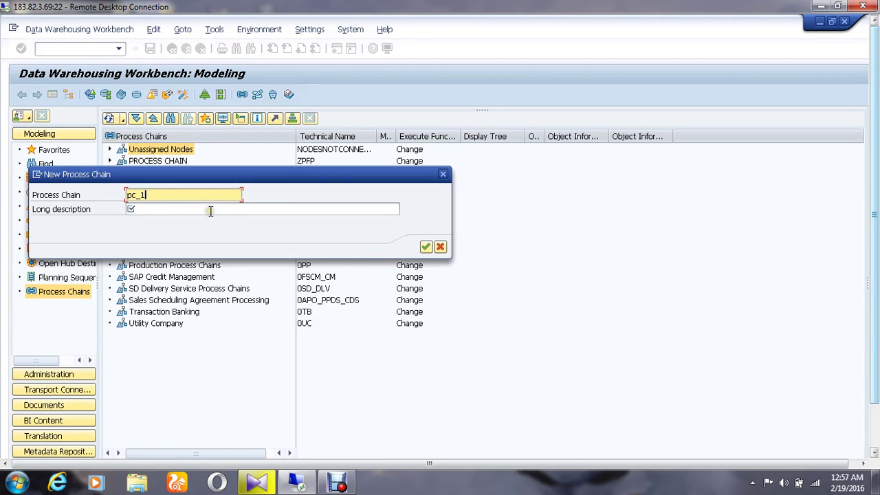
left_click(212, 211)
type("p")
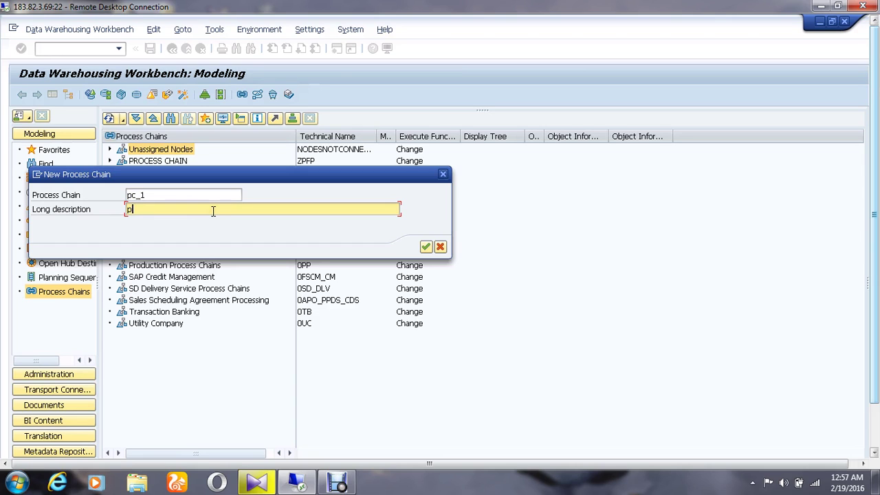
type("c_1")
left_click(426, 247)
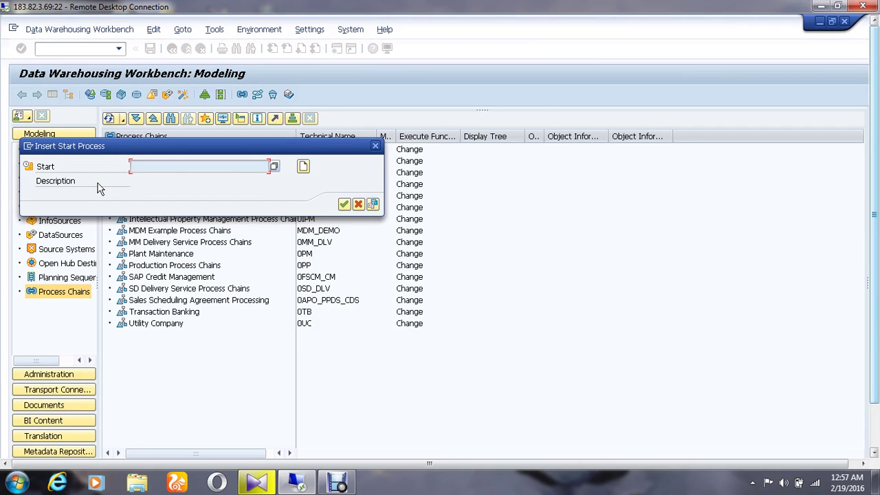
Step: Create start process variant PV_1 with long description pv_1
left_click(304, 167)
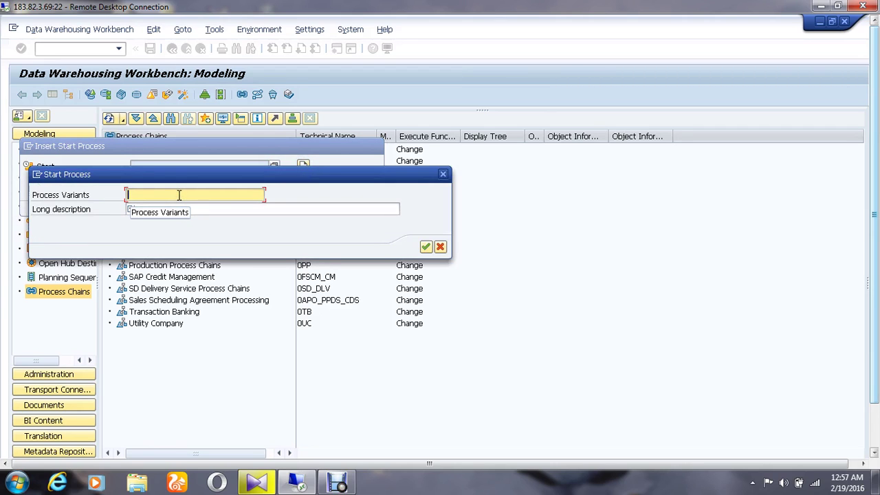
type("pv")
type("_1")
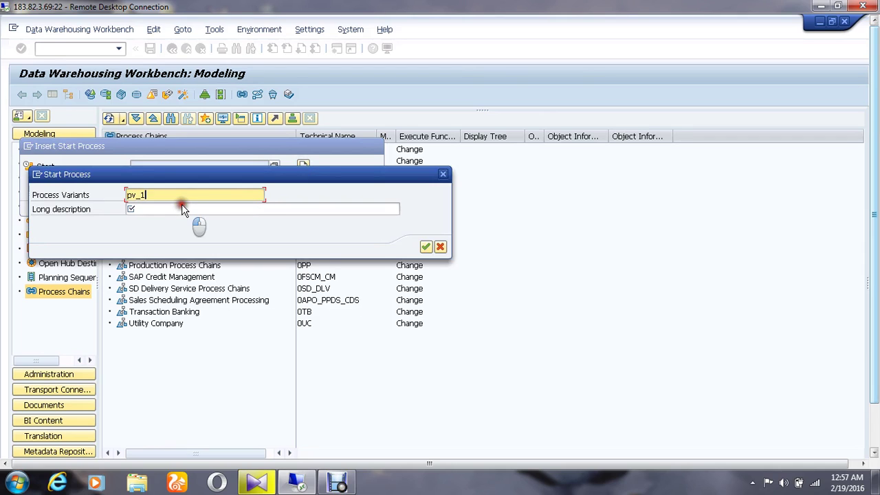
left_click(182, 206)
type("pv_1")
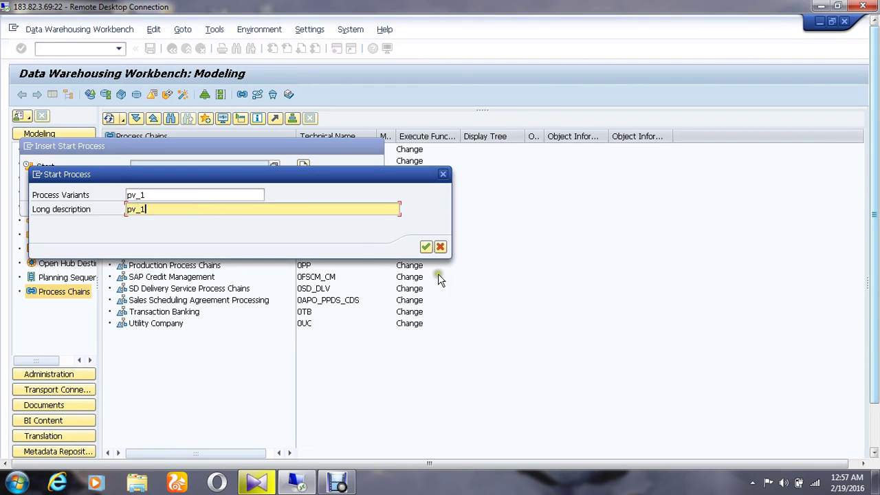
left_click(425, 246)
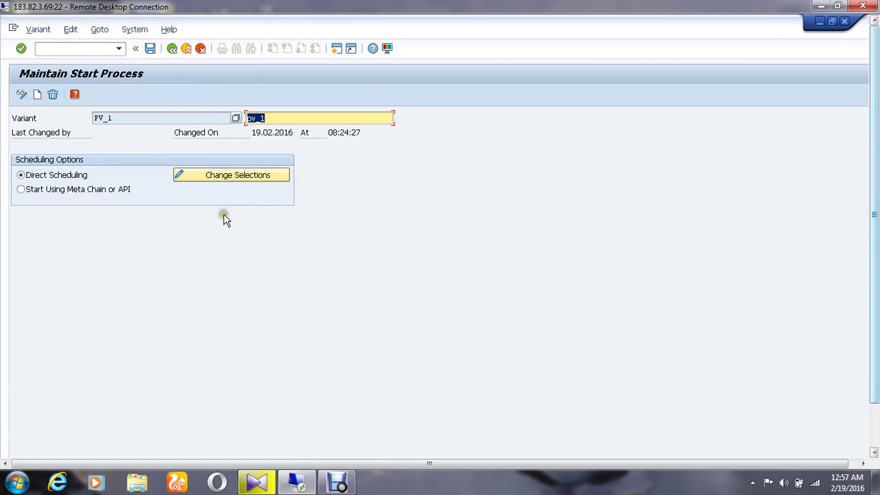
Step: Give PV_1 an Immediate start time, save the variant, and return to the start dialog
left_click(114, 210)
left_click(86, 189)
left_click(213, 177)
left_click(67, 154)
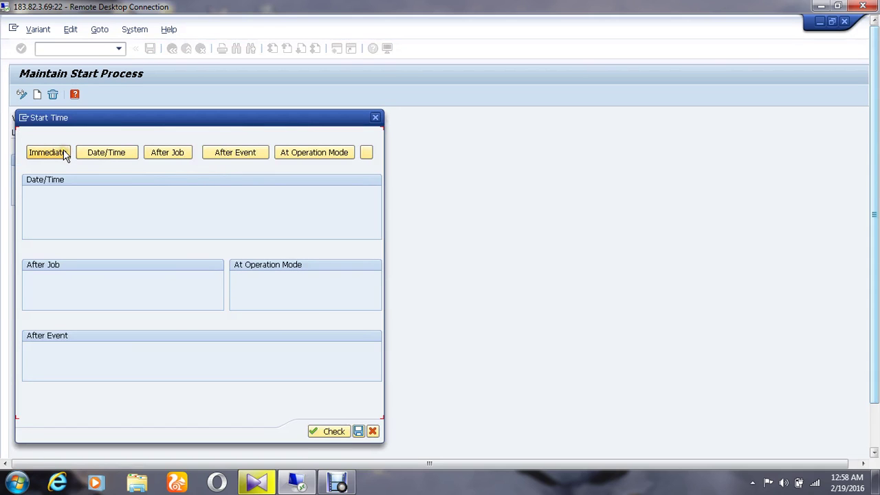
left_click(63, 149)
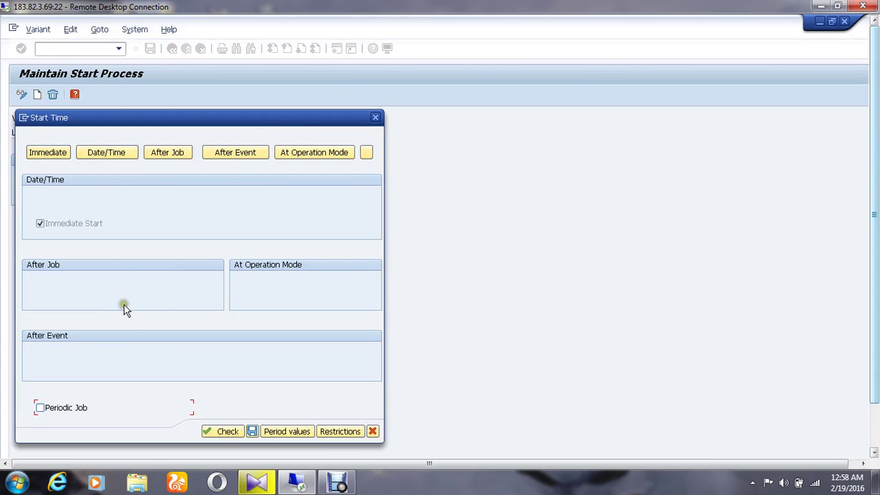
left_click(213, 433)
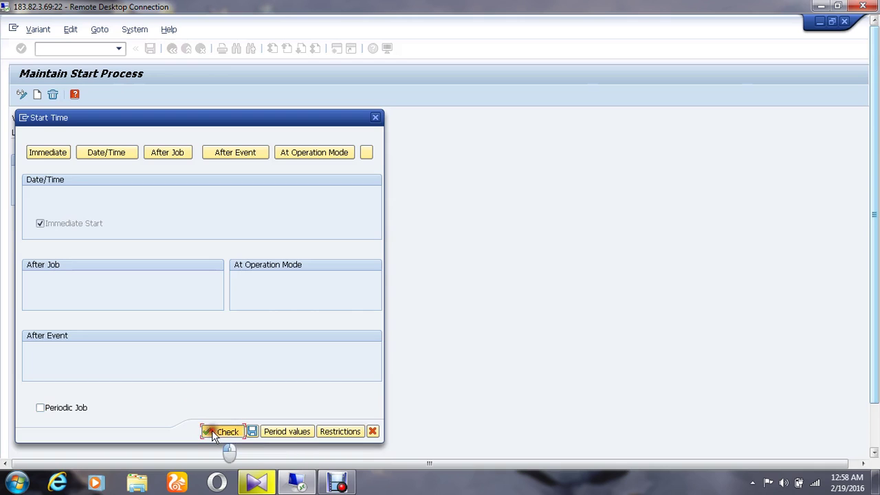
left_click(252, 432)
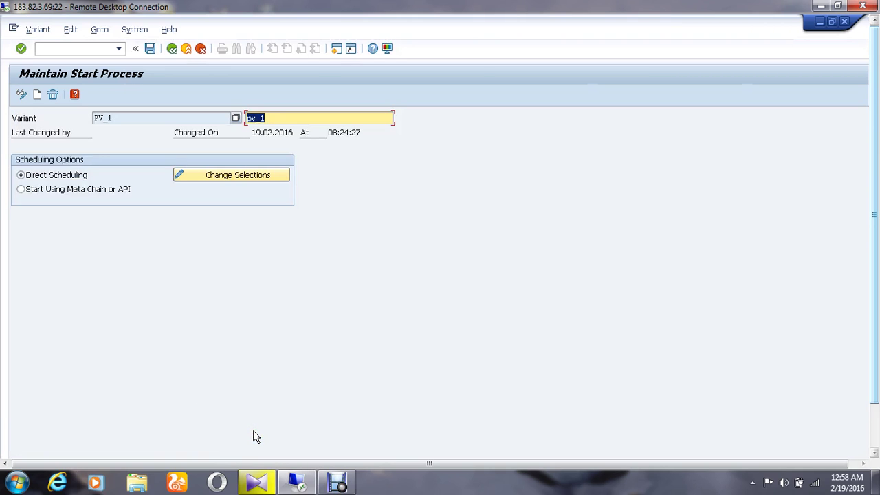
left_click(150, 48)
left_click(173, 50)
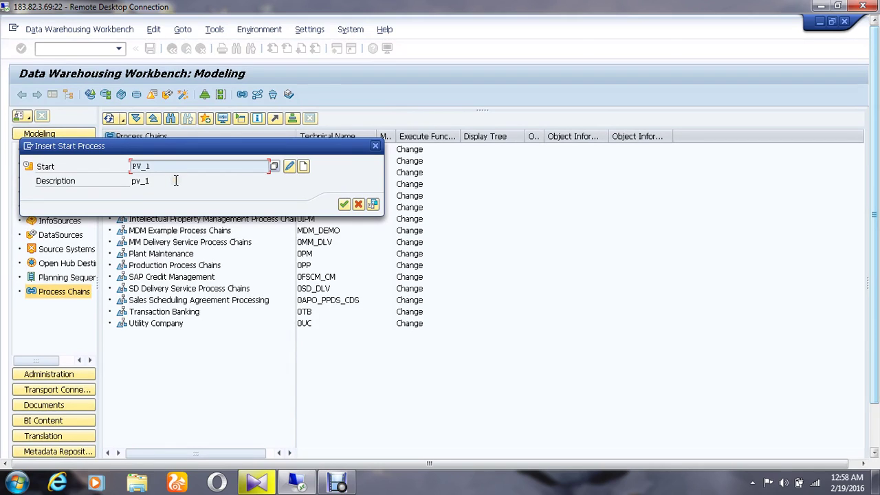
Step: Accept PV_1 as pc_1's start process and expand the Load Process types
left_click(345, 205)
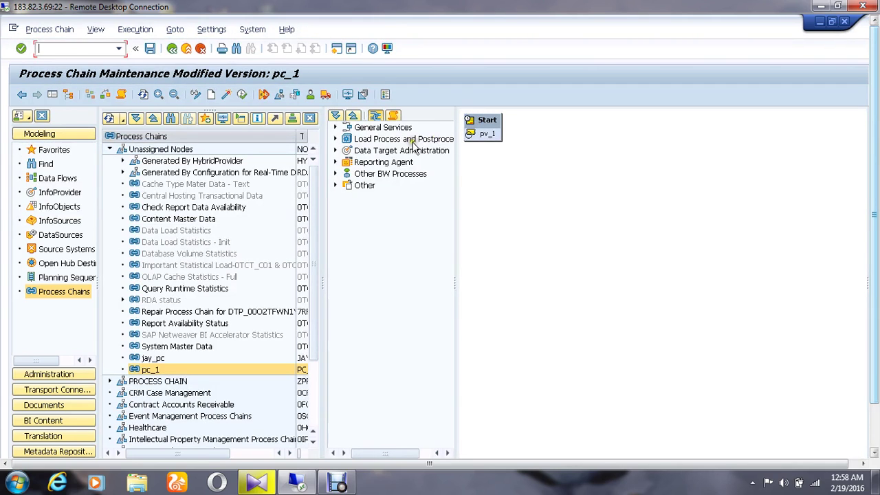
left_click(336, 139)
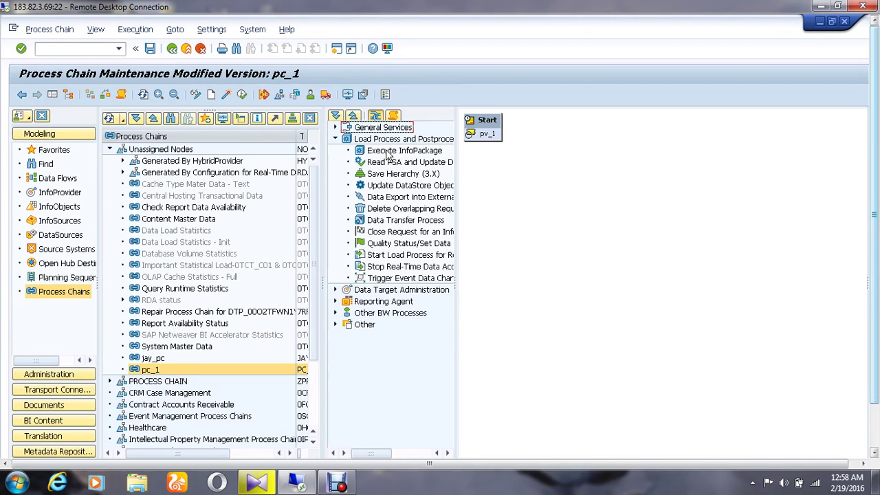
Step: Add an Execute InfoPackage step for InfoPackage pc_ip to chain pc_1
left_click_drag(405, 152, 526, 165)
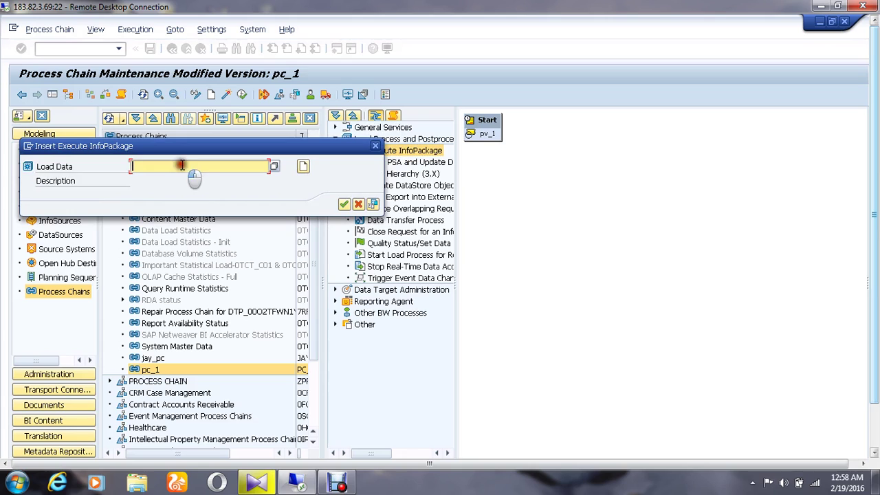
left_click(278, 171)
left_click(274, 167)
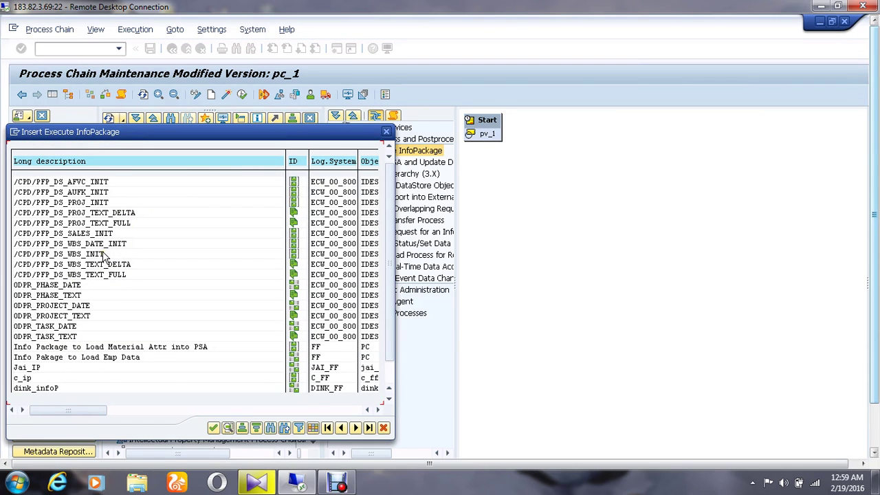
scroll(103, 255, "down", 1)
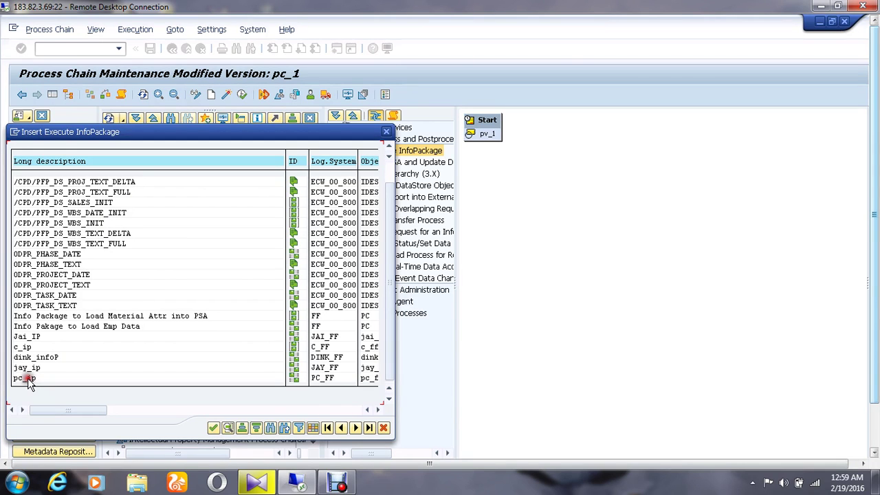
double_click(27, 382)
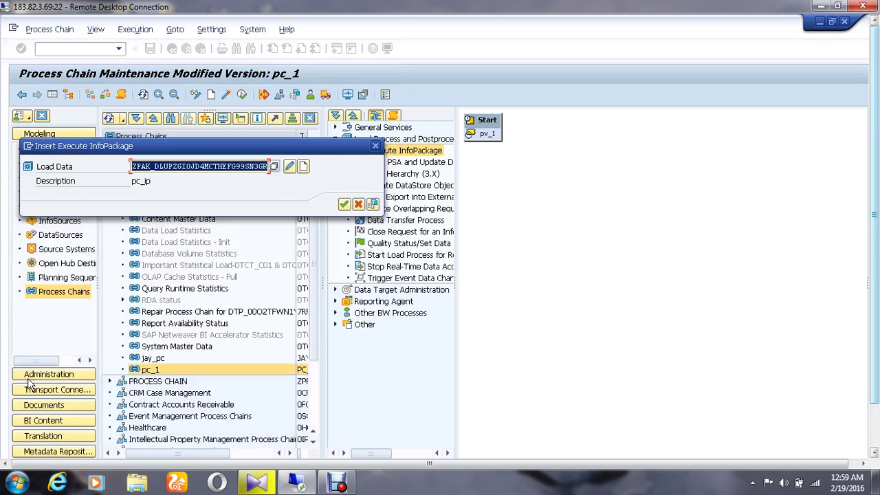
left_click(343, 204)
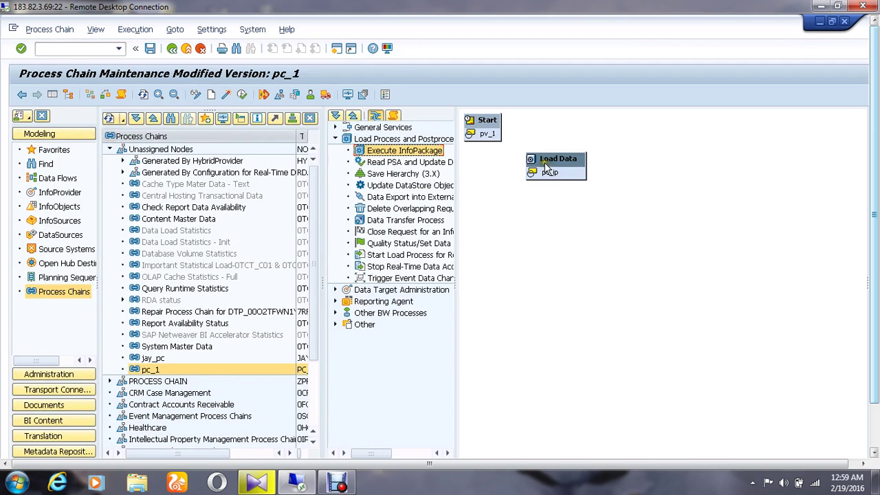
left_click(347, 486)
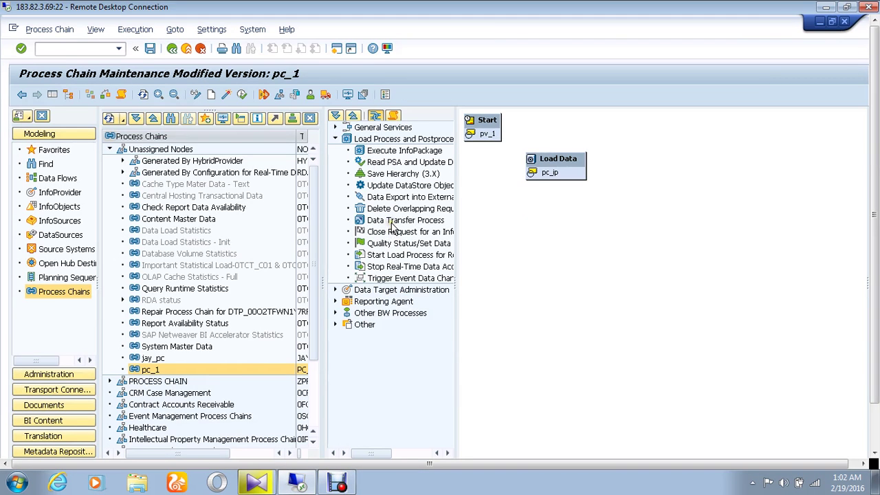
Step: Add a Data Transfer Process step for PC_DS / PC_FF -> PC_IC to chain pc_1
left_click_drag(392, 223, 531, 217)
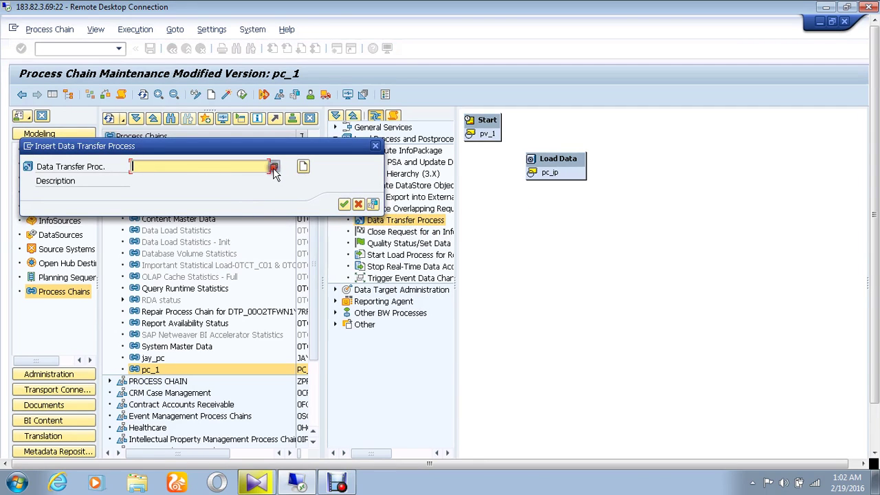
left_click(274, 169)
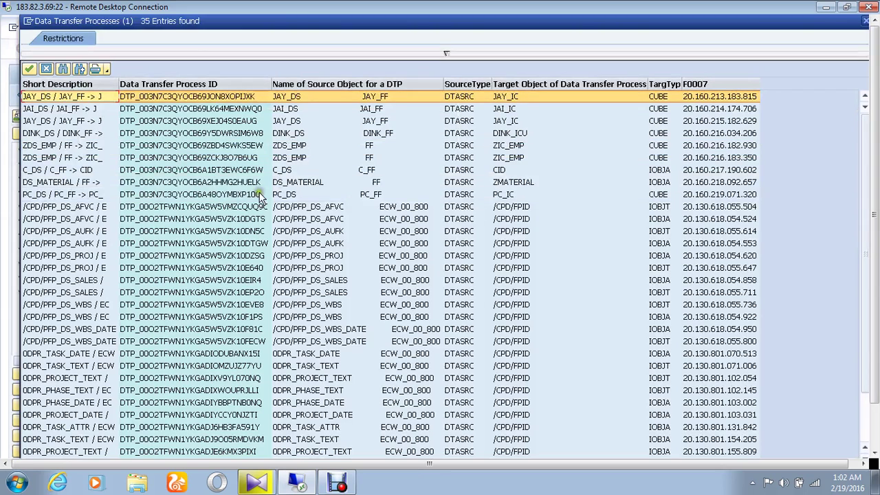
scroll(244, 269, "down", 3)
scroll(242, 270, "down", 2)
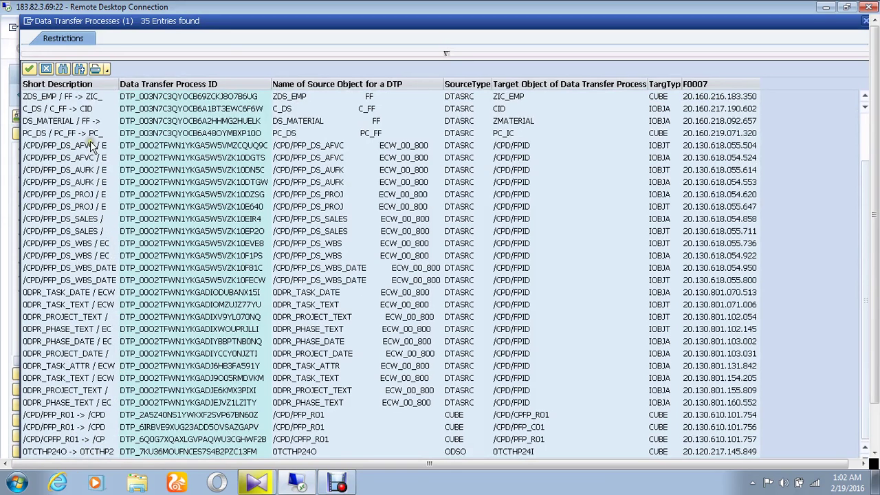
scroll(93, 147, "up", 3)
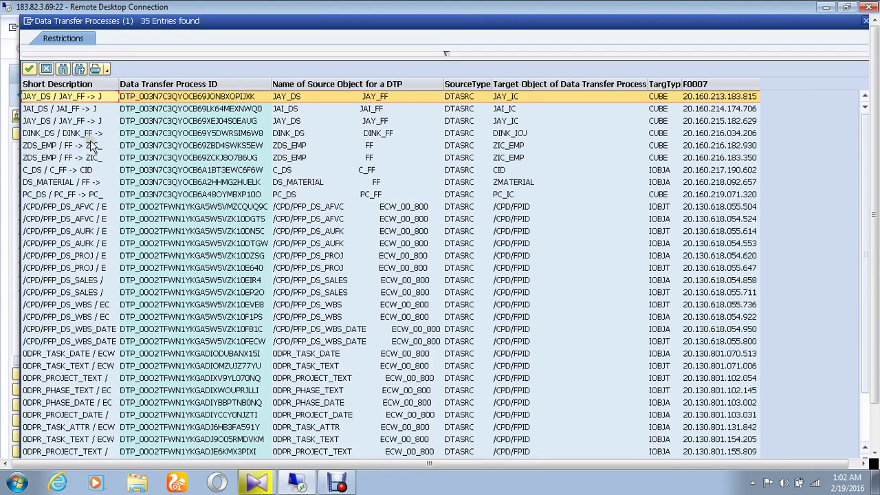
left_click(70, 197)
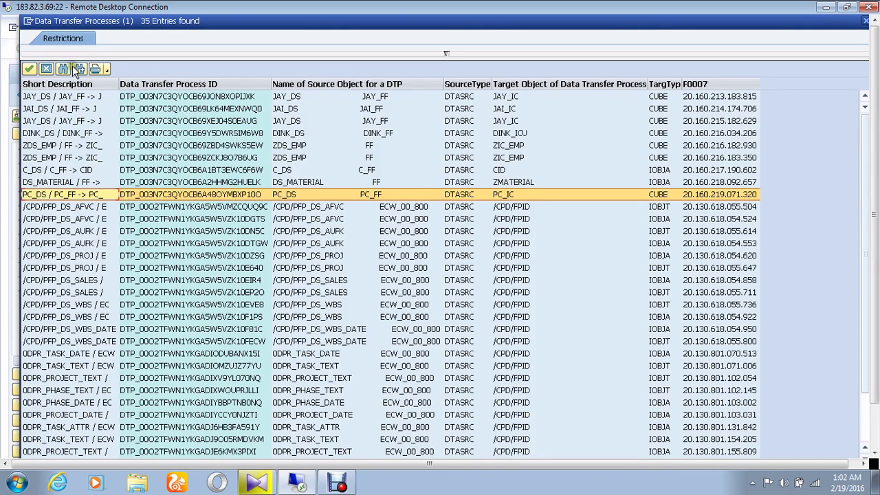
left_click(29, 68)
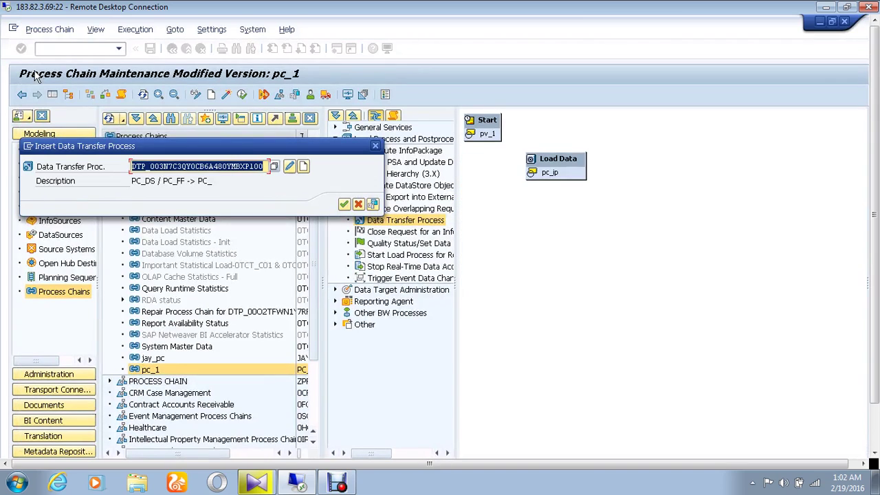
left_click(344, 205)
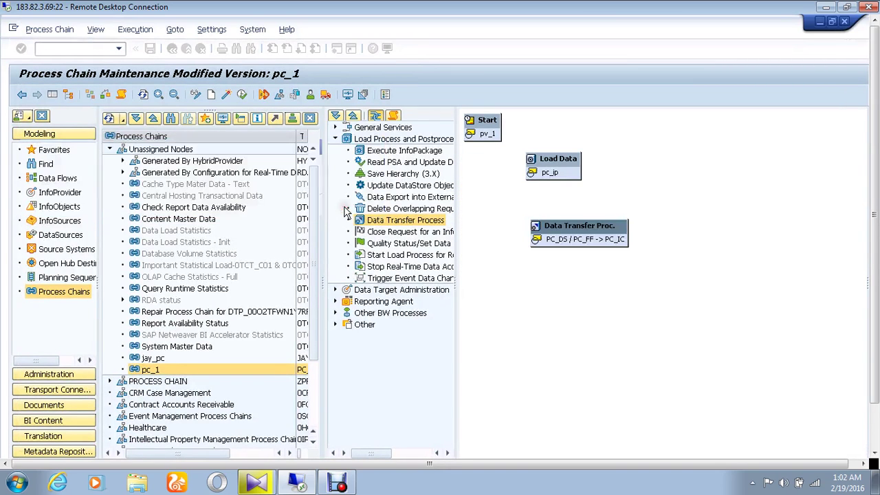
left_click(591, 267)
left_click(574, 252)
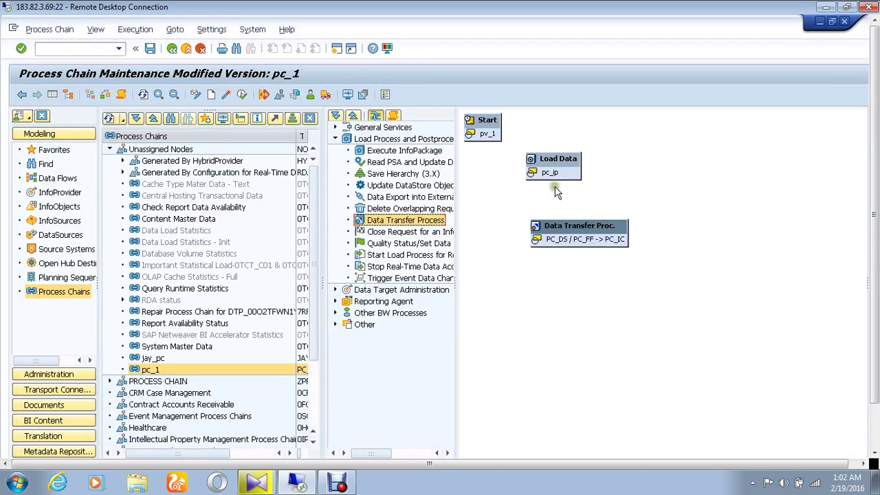
left_click(494, 128)
Step: Connect the Start process to the Load Data pc_ip step
right_click(492, 130)
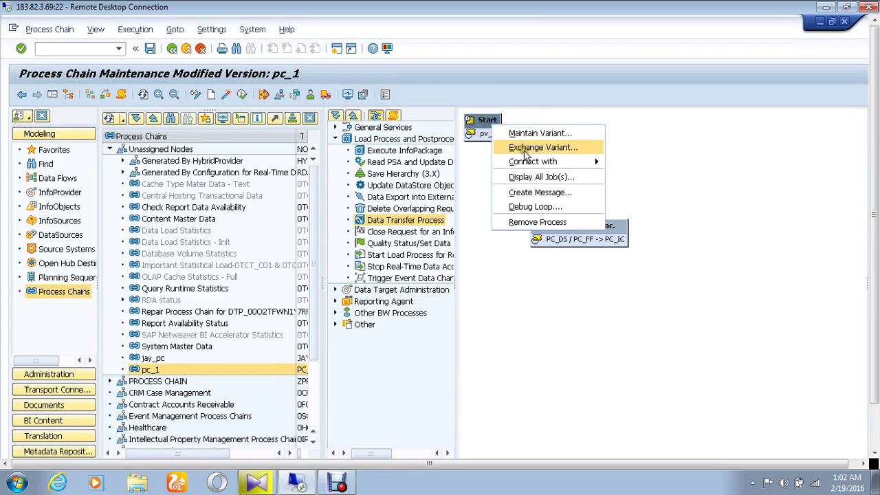
mouse_move(533, 162)
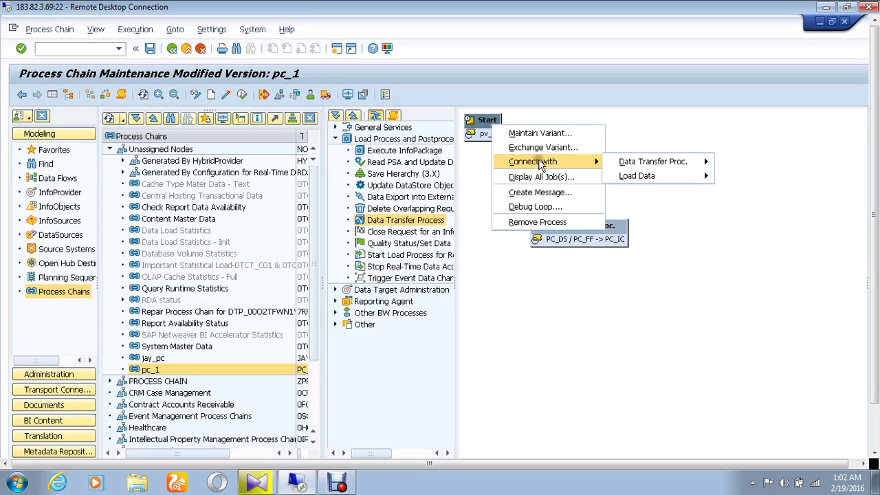
mouse_move(637, 176)
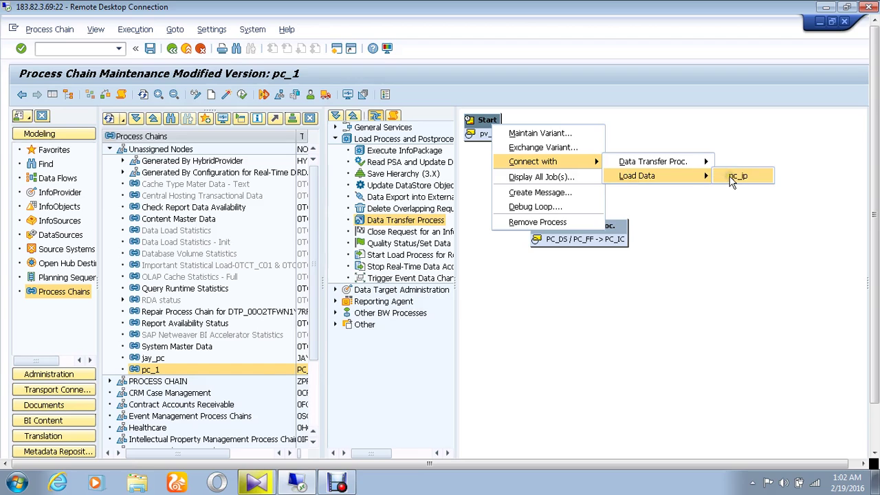
left_click(731, 180)
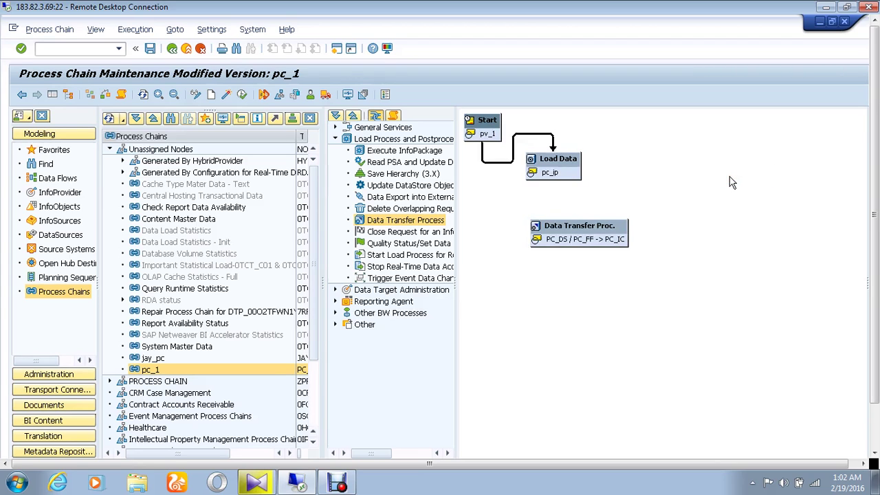
left_click(728, 176)
Step: Connect Load Data to the Data Transfer Process, triggering it only on success
right_click(563, 177)
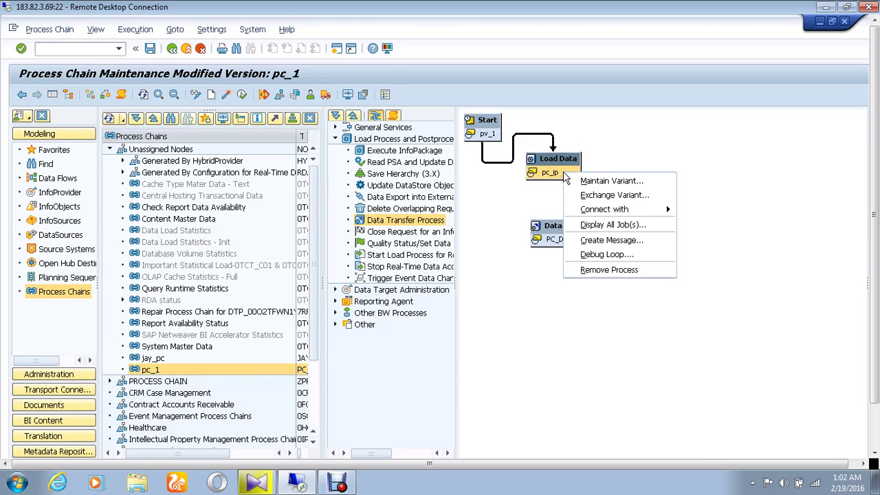
mouse_move(604, 208)
mouse_move(728, 209)
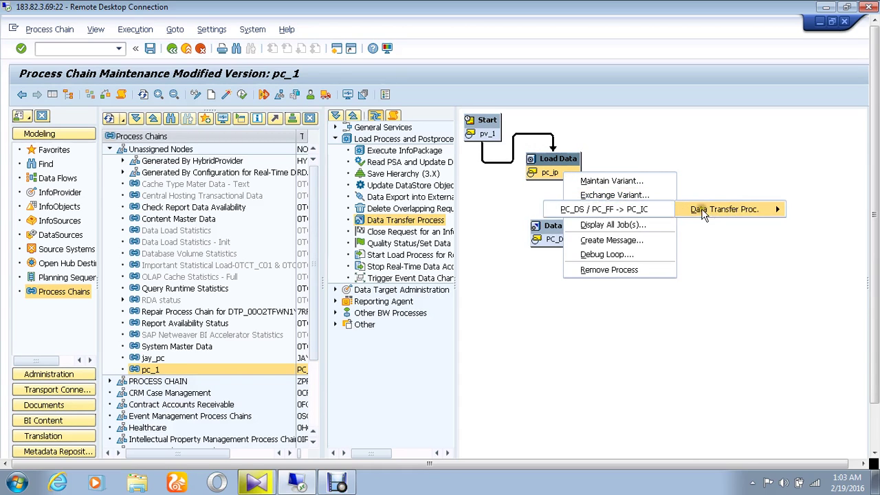
left_click(639, 210)
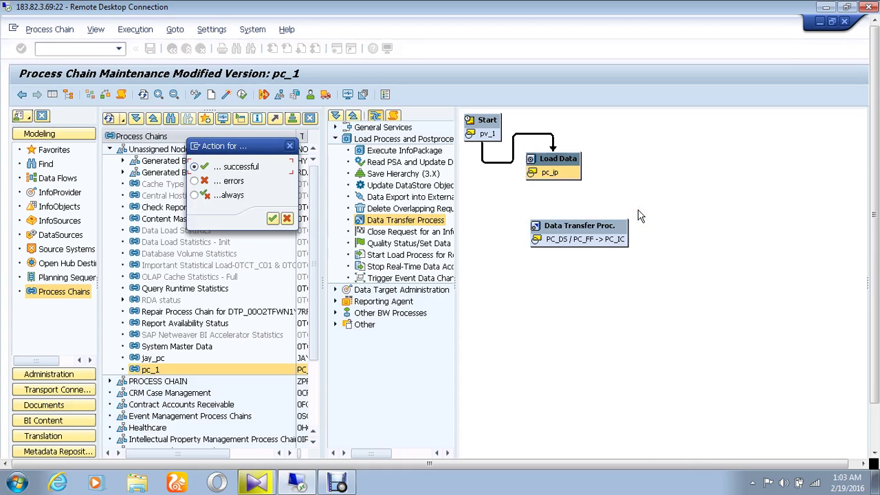
left_click(273, 220)
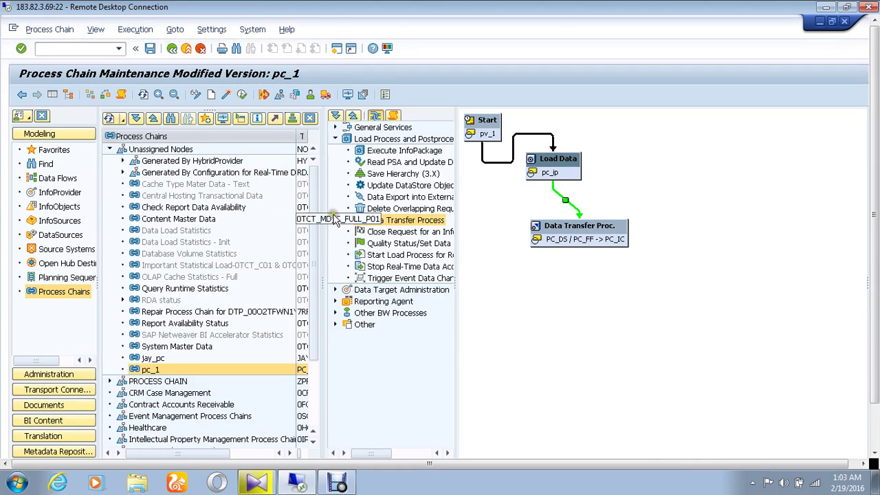
right_click(590, 232)
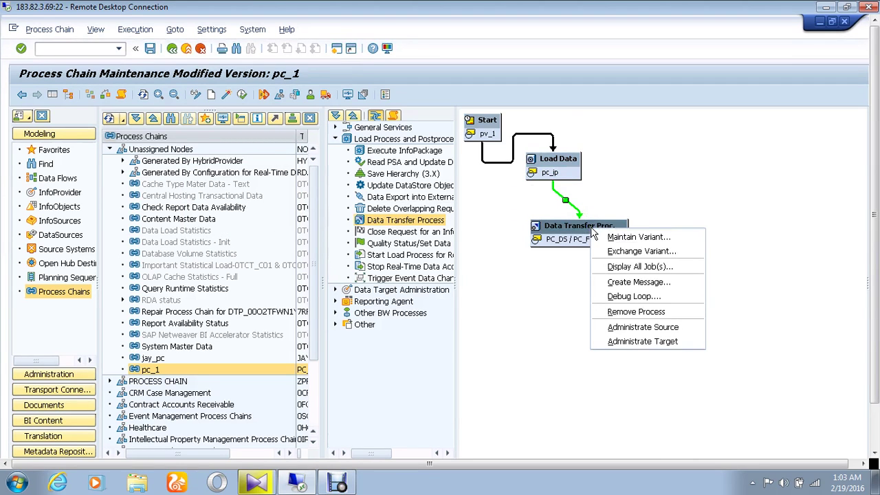
left_click(644, 182)
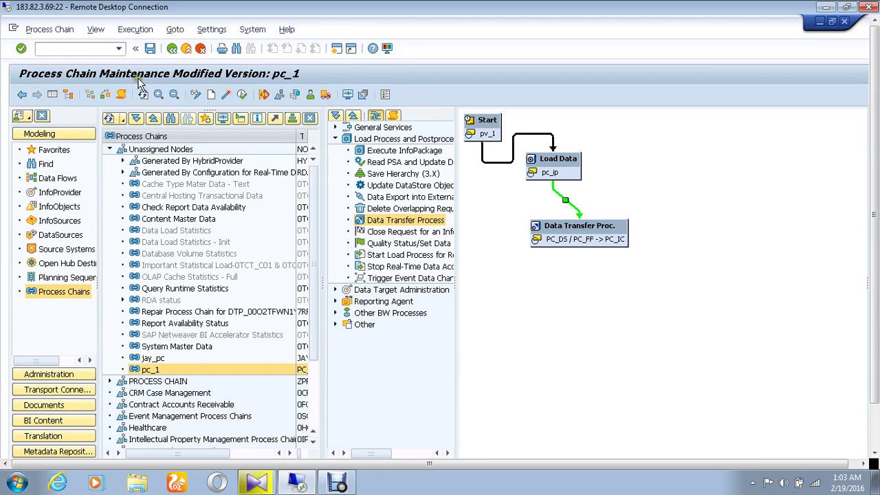
left_click(230, 99)
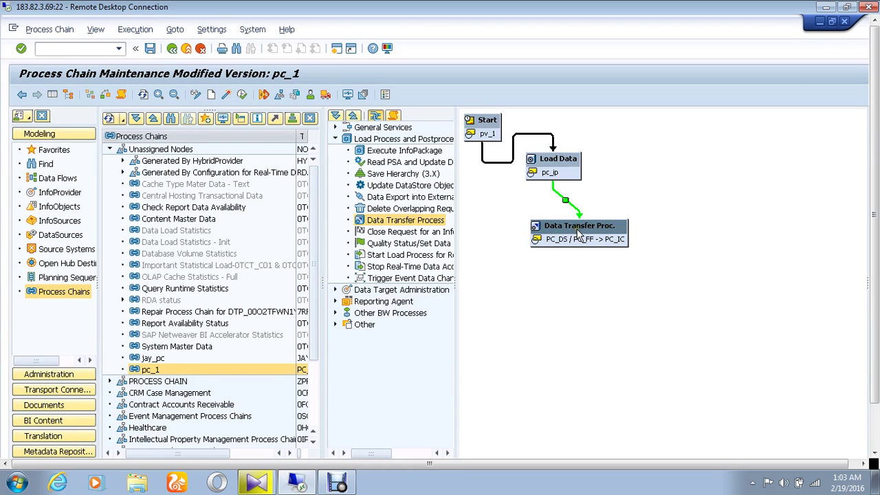
Step: Display InfoCube PC_IC contents with all fields, confirming it is empty, then check the chain
right_click(578, 234)
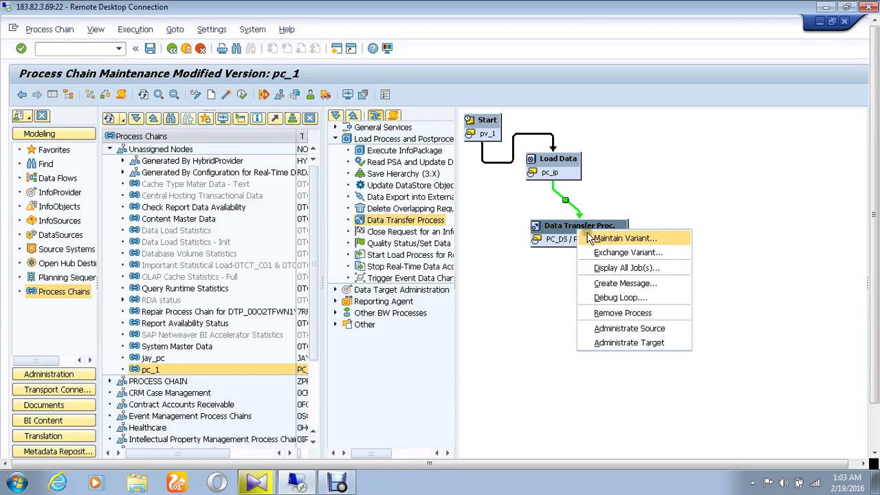
left_click(621, 343)
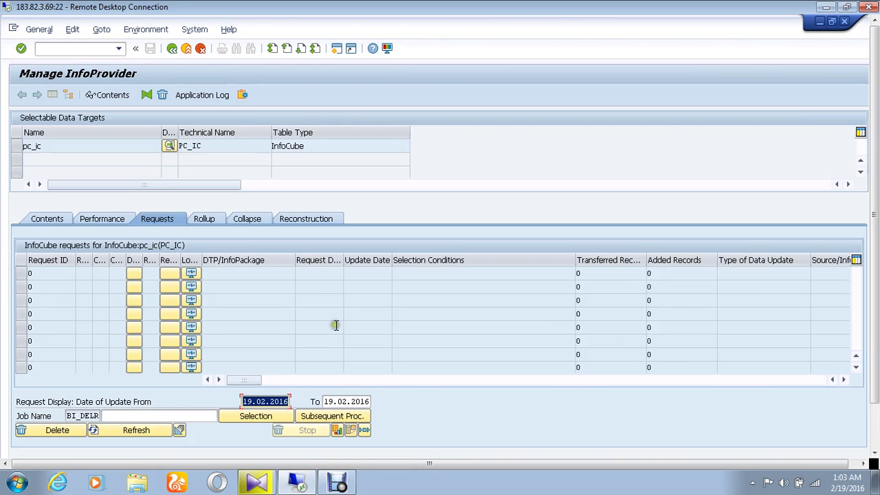
left_click(48, 219)
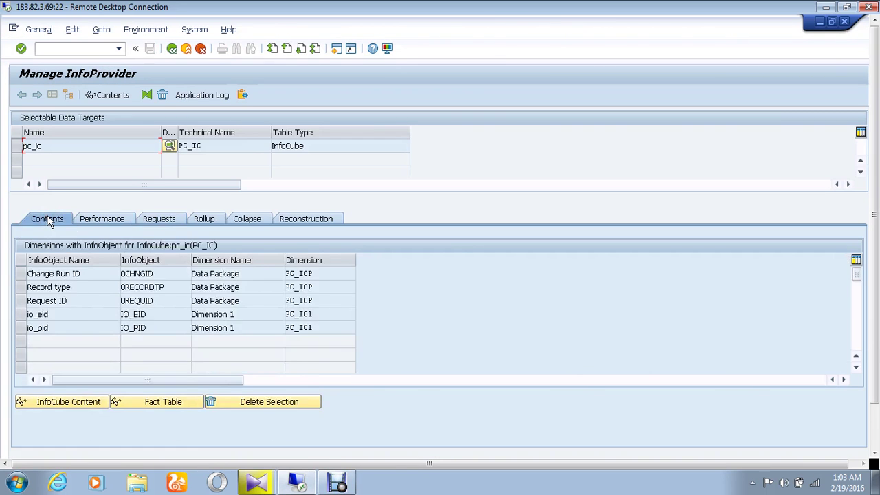
left_click(67, 402)
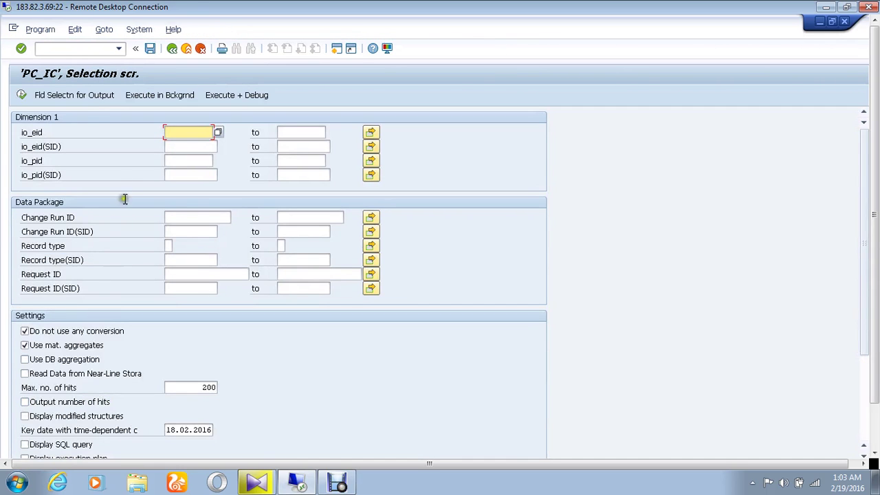
left_click(78, 101)
left_click(59, 98)
left_click(21, 95)
left_click(21, 95)
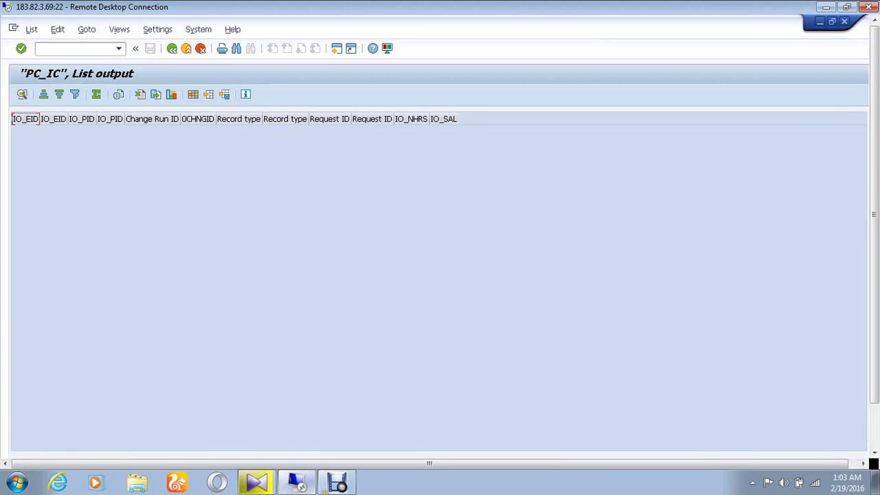
left_click(335, 483)
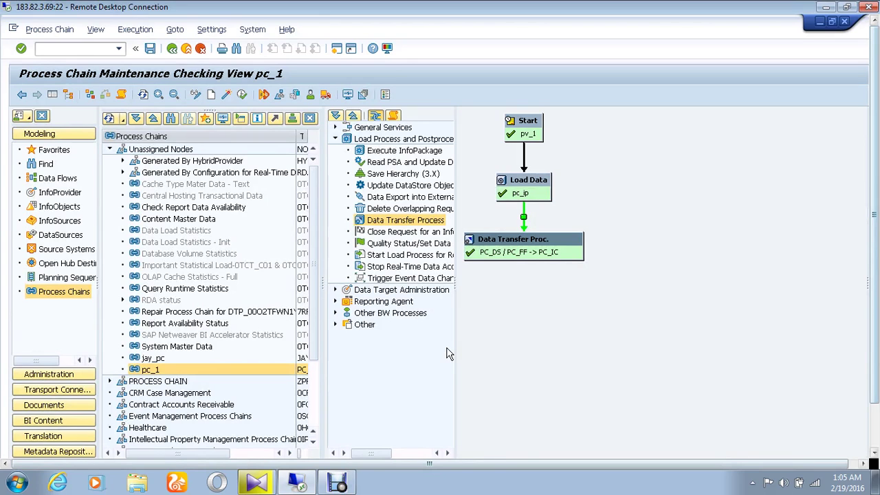
Step: Execute chain pc_1 synchronously, allowing SAP GUI access to the source data file
left_click(126, 34)
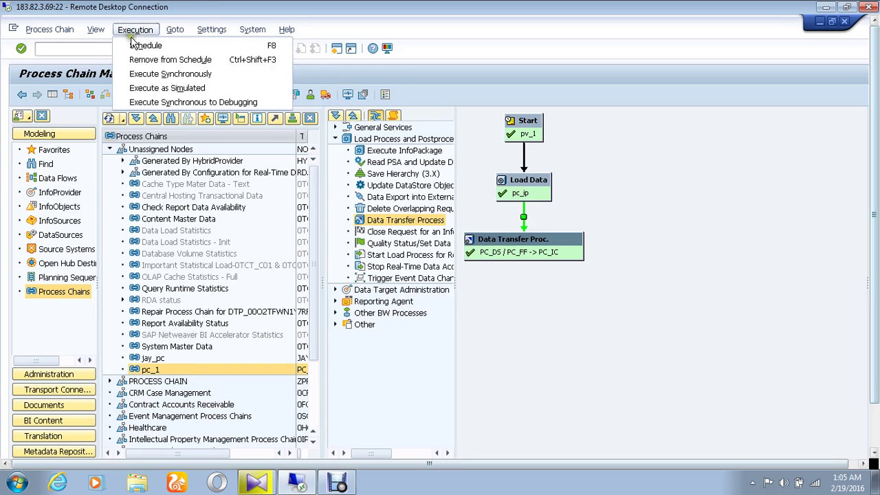
left_click(155, 75)
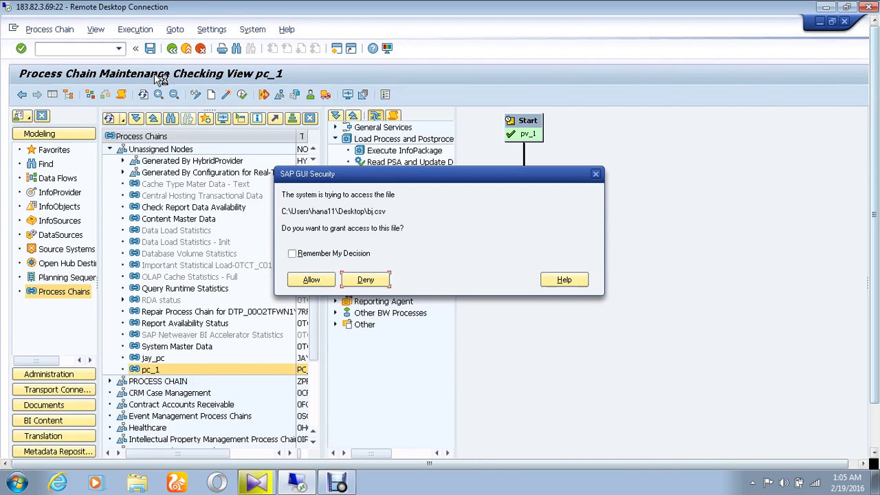
left_click(313, 281)
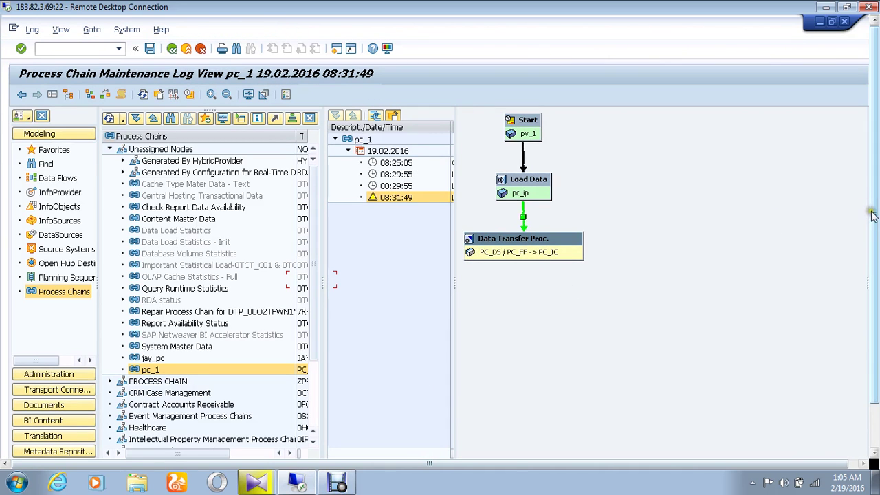
Step: Refresh the pc_1 run log and open target administration from the transfer process node
left_click_drag(871, 210, 874, 257)
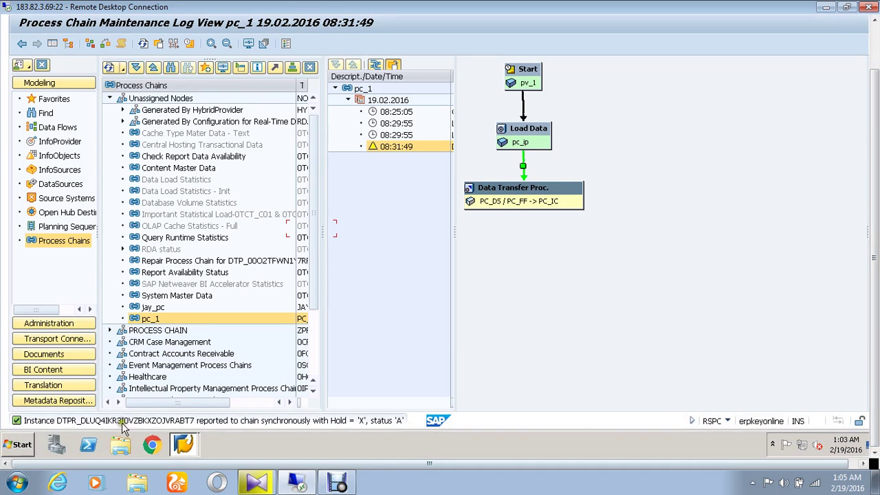
left_click_drag(877, 307, 875, 257)
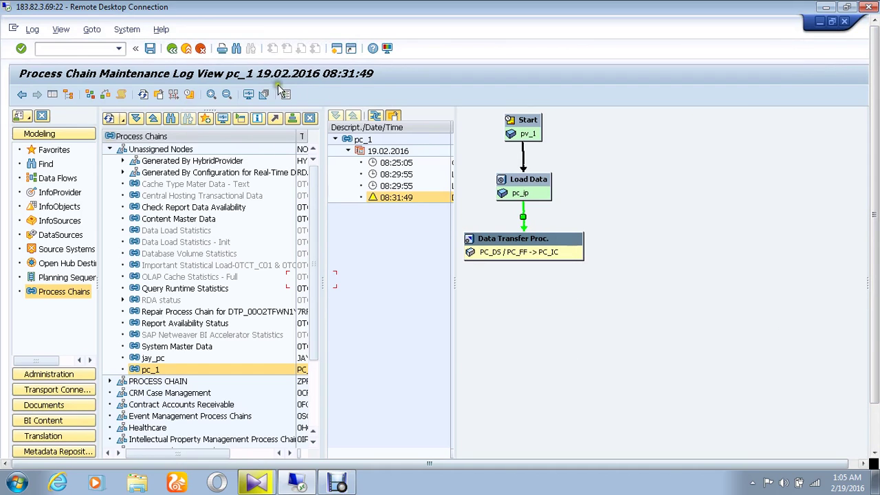
left_click(143, 95)
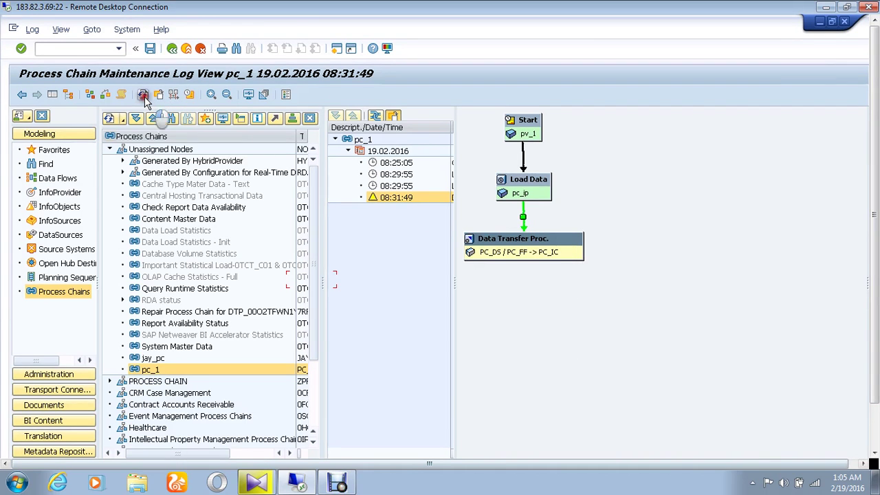
right_click(526, 248)
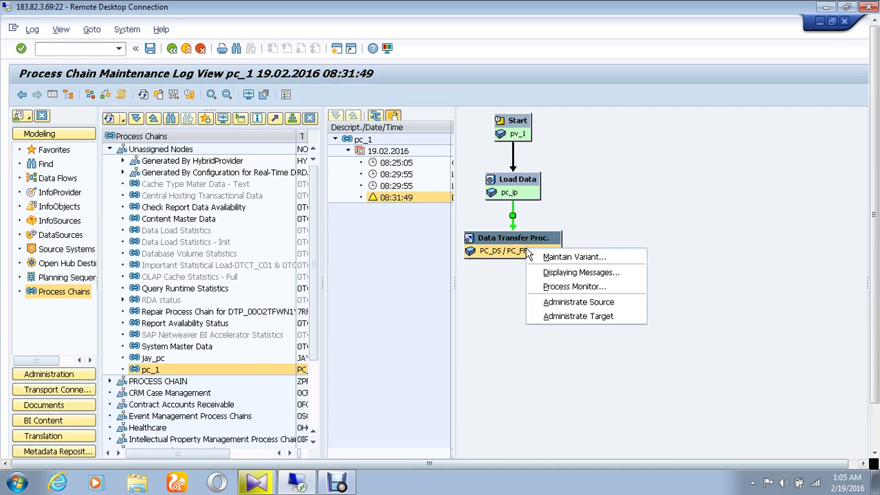
Step: Run the InfoCube content display for PC_IC with all fields selected, listing request 585's five records
left_click(564, 314)
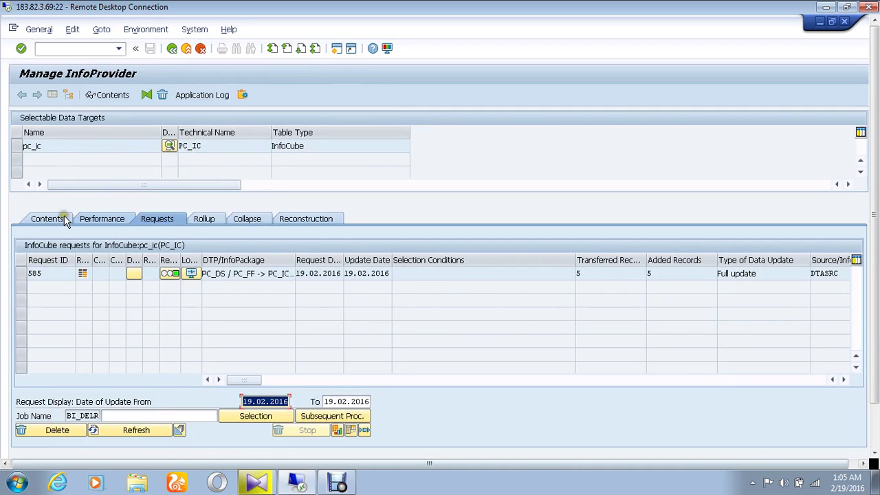
left_click(65, 218)
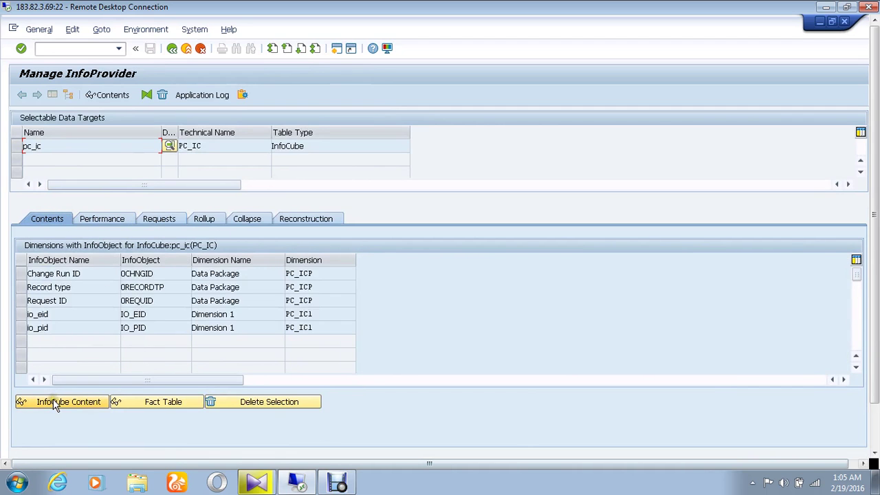
left_click(53, 401)
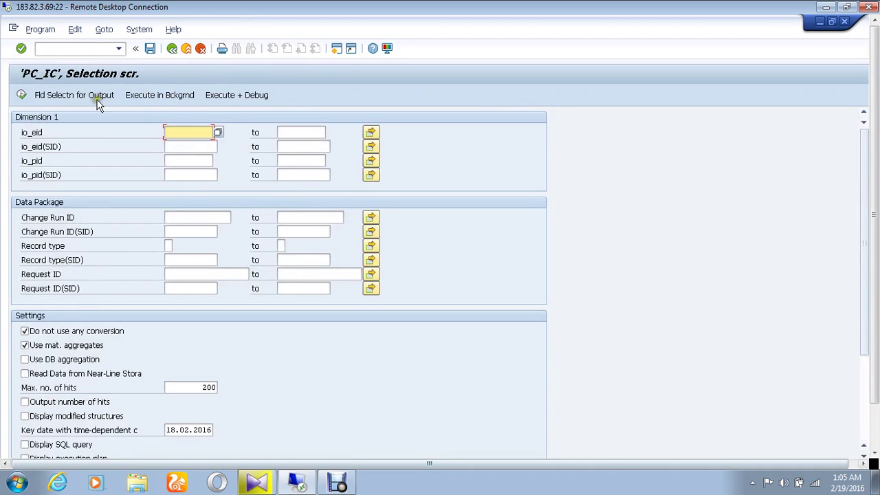
left_click(96, 96)
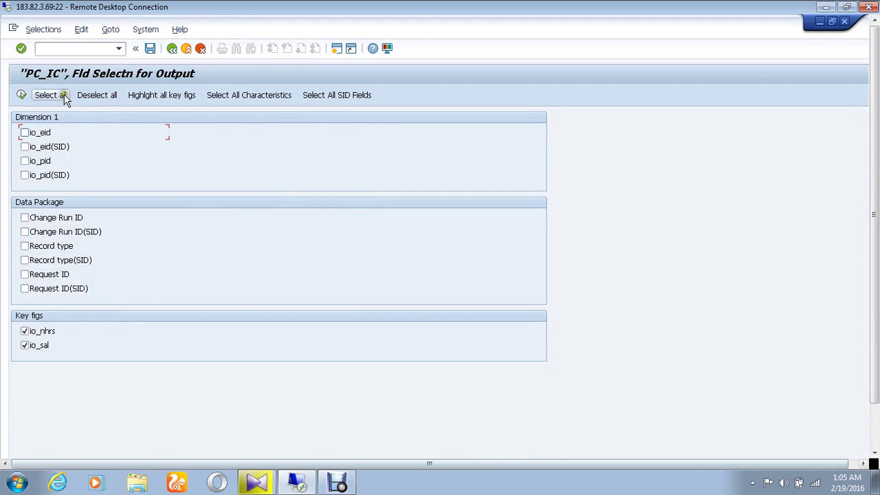
left_click(55, 95)
left_click(18, 95)
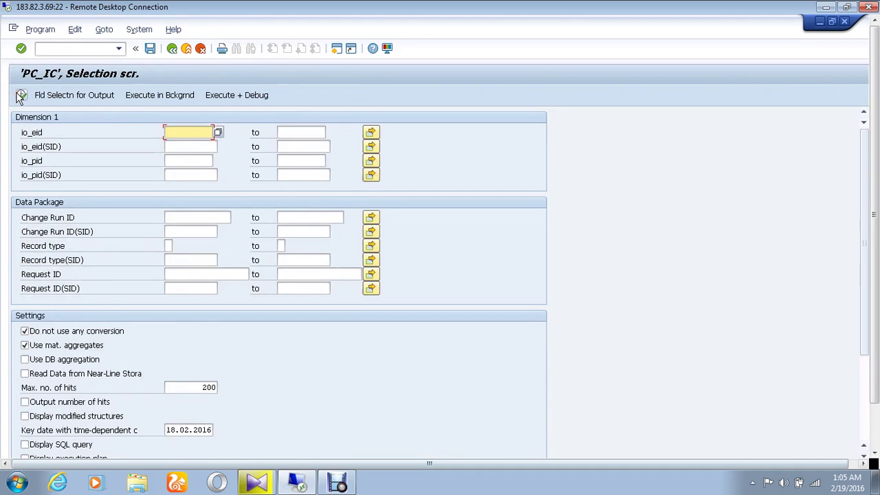
left_click(21, 95)
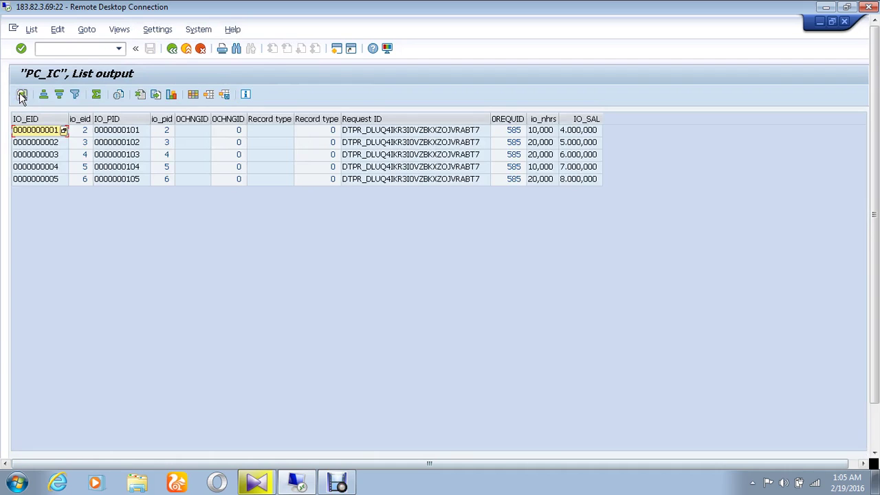